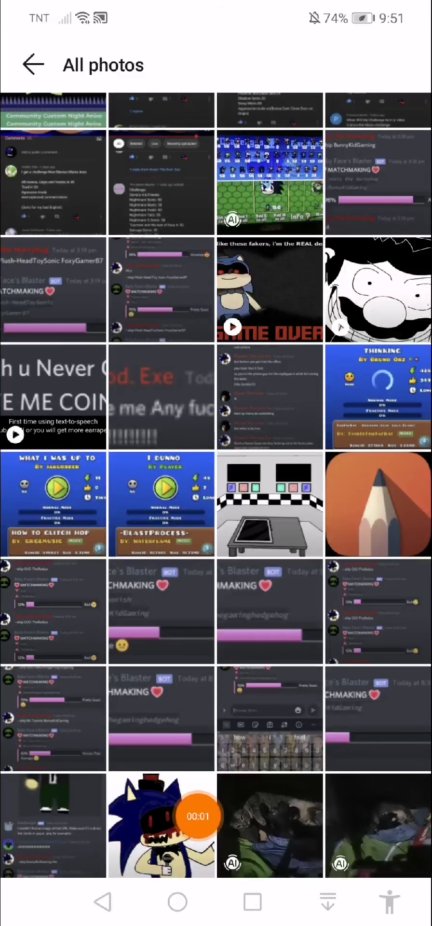
pyautogui.scroll(10, 216, 485)
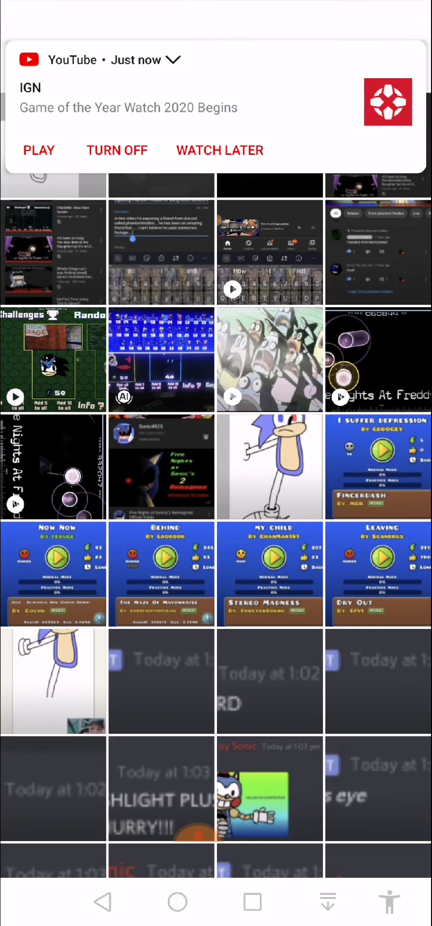
# Open the dark Bandicam screenshot from 19 April 2020 full-screen.
pyautogui.click(161, 145)
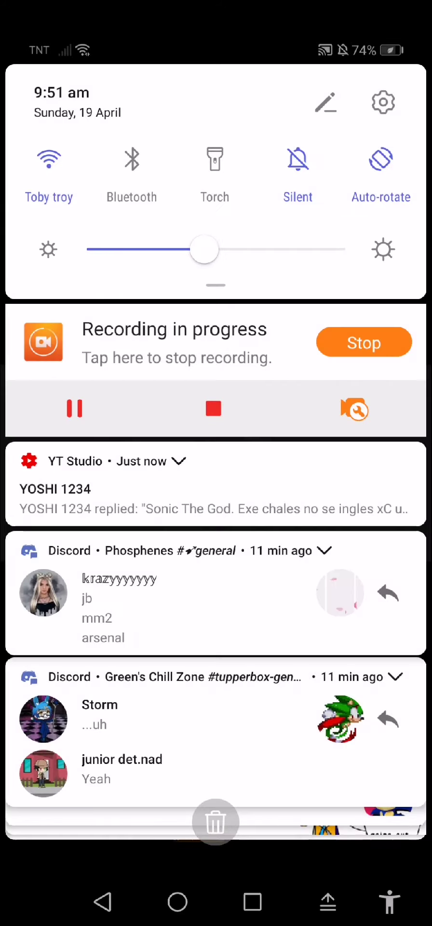
pyautogui.scroll(-10, 216, 578)
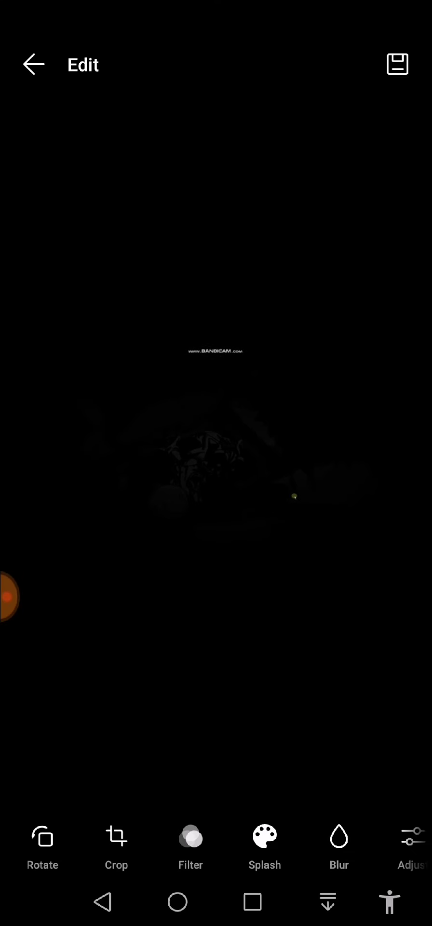
pyautogui.moveTo(339, 838); pyautogui.dragTo(108, 839)
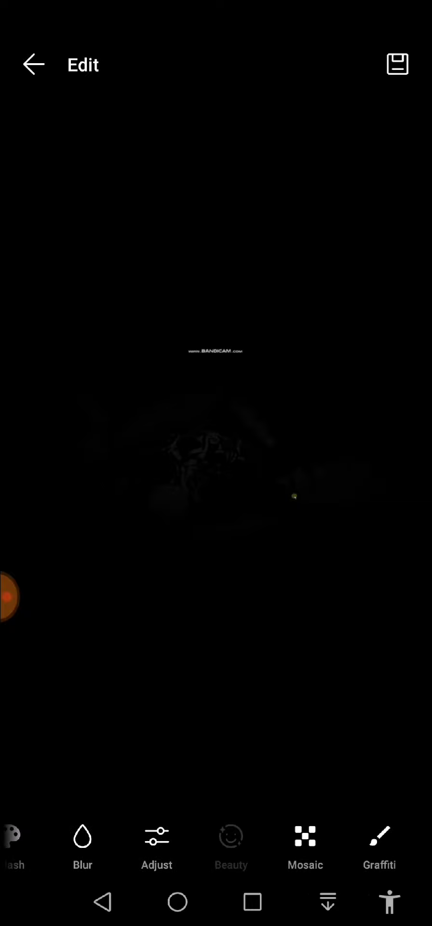
# Open the Adjust tools on the dark screenshot to reach the Brightness slider.
pyautogui.click(156, 839)
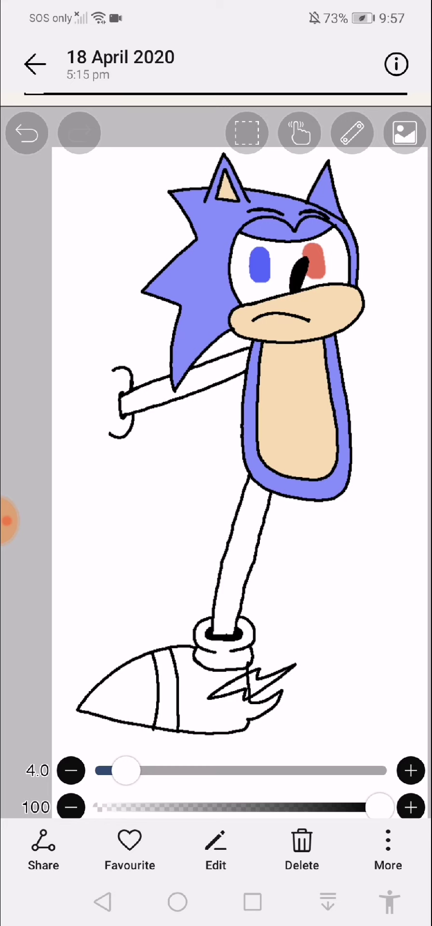
# Move to the coloured Sonic drawing photo dated 18 April 2020.
pyautogui.click(27, 521)
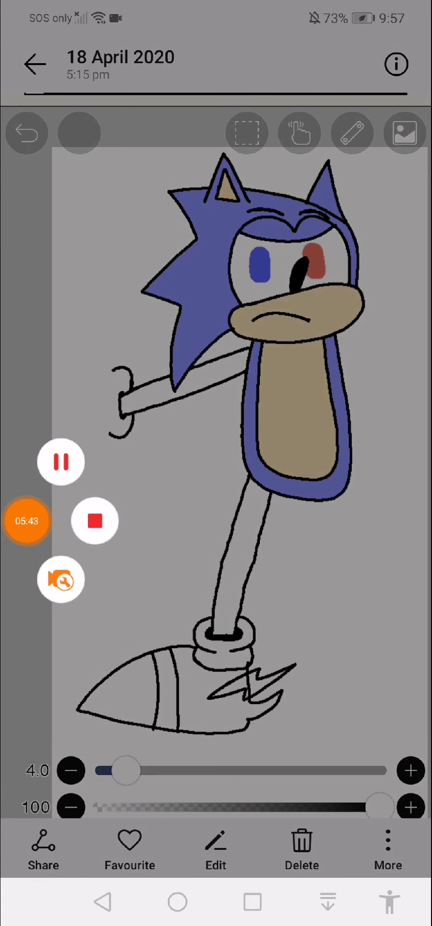